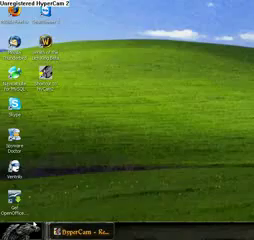
# Step: Launch Internet Explorer from the Windows XP Start menu
pyautogui.click(20, 232)
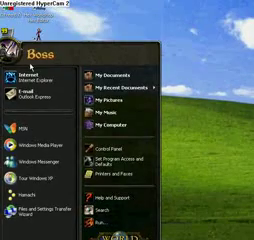
pyautogui.click(30, 77)
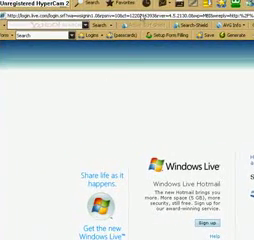
pyautogui.write('wi')
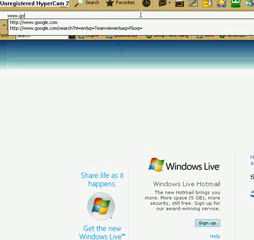
# Step: Load the Google homepage from the address bar to search for TeamViewer
pyautogui.press('Return')
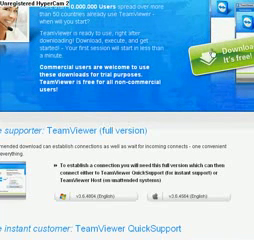
# Step: Download the TeamViewer v3.6 setup file and run it past the security warning
pyautogui.click(92, 198)
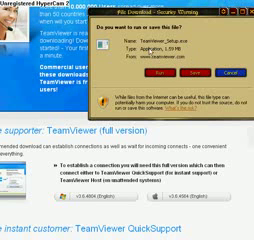
pyautogui.click(160, 73)
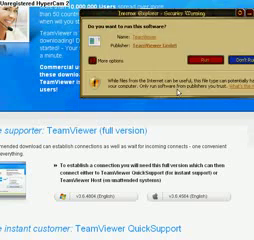
pyautogui.click(200, 61)
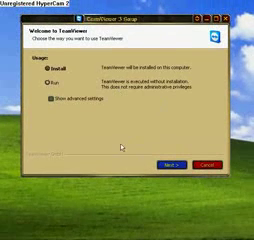
# Step: Install TeamViewer for personal, non-commercial use with license accepted and Normal installation
pyautogui.click(172, 165)
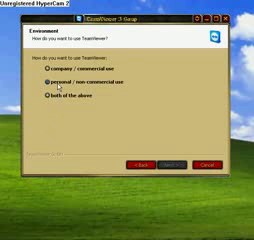
pyautogui.click(56, 82)
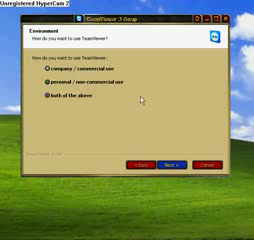
pyautogui.click(170, 165)
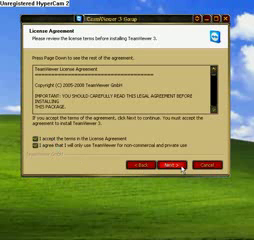
pyautogui.click(172, 166)
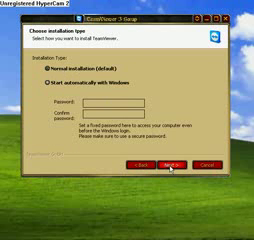
pyautogui.click(172, 166)
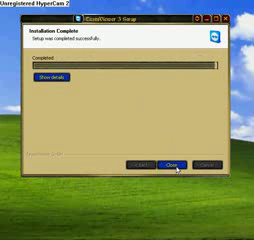
pyautogui.click(172, 164)
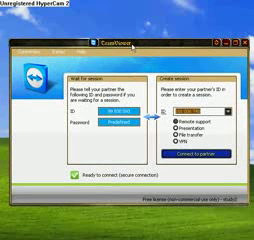
# Step: Connect to a previously used partner ID and log on with the session password
pyautogui.click(229, 110)
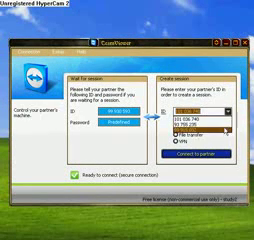
pyautogui.click(219, 128)
pyautogui.click(195, 154)
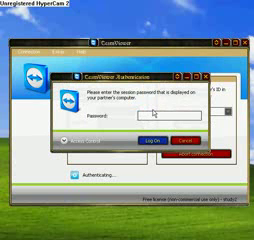
pyautogui.click(152, 140)
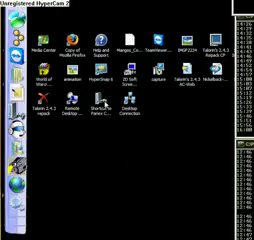
# Step: Open a shortcut on the remote desktop, then end the remote session
pyautogui.doubleClick(101, 101)
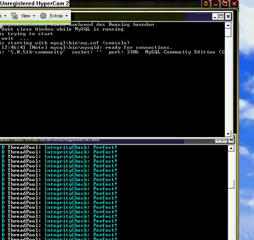
pyautogui.click(236, 6)
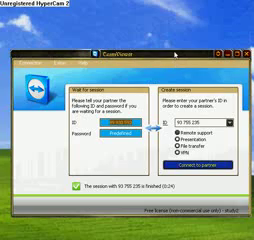
# Step: Move the TeamViewer window up slightly and show the Extras menu
pyautogui.moveTo(172, 53)
pyautogui.mouseDown()
pyautogui.moveTo(164, 33)
pyautogui.moveTo(166, 38)
pyautogui.mouseUp()
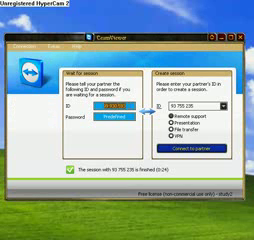
pyautogui.click(52, 42)
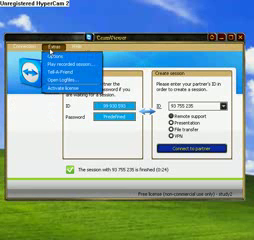
# Step: Set display name WooHackerguy, re-enter and confirm the password, and enable start with Windows
pyautogui.click(55, 57)
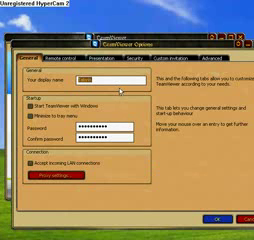
pyautogui.press('BackSpace')
pyautogui.write('WowHackerguy')
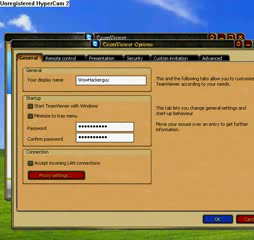
pyautogui.click(105, 127)
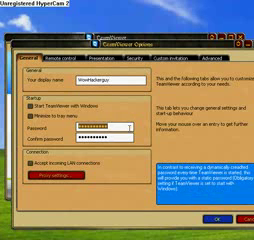
pyautogui.press('Delete')
pyautogui.click(105, 139)
pyautogui.press('Delete')
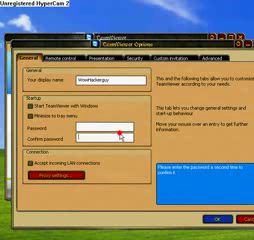
pyautogui.click(107, 128)
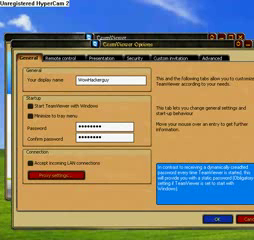
pyautogui.click(45, 106)
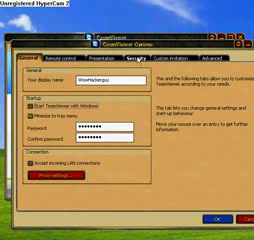
pyautogui.click(66, 59)
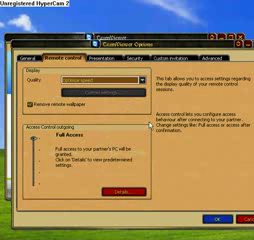
pyautogui.click(101, 60)
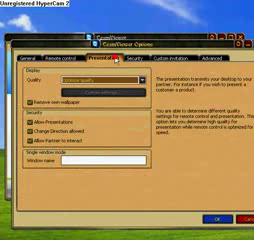
pyautogui.click(129, 60)
pyautogui.click(170, 60)
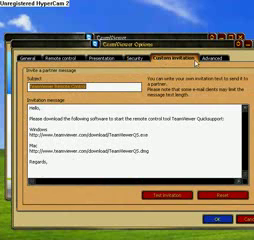
pyautogui.click(213, 60)
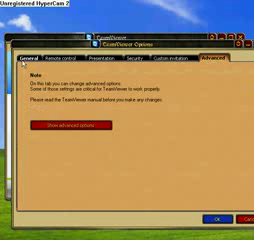
pyautogui.click(22, 60)
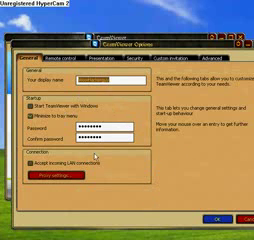
# Step: Confirm the options with OK and nudge the TeamViewer window slightly lower
pyautogui.click(228, 218)
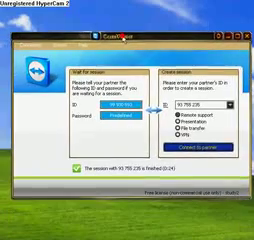
pyautogui.moveTo(122, 37); pyautogui.dragTo(118, 52)
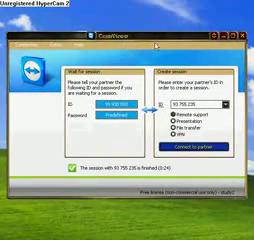